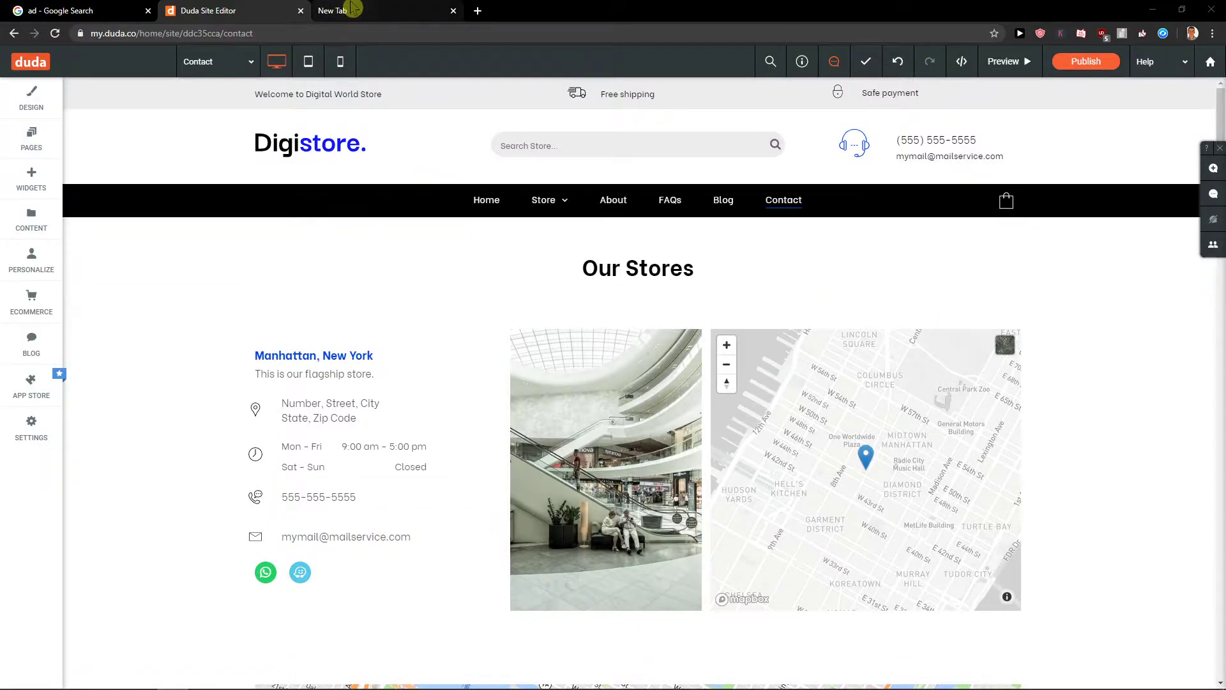
pyautogui.click(412, 11)
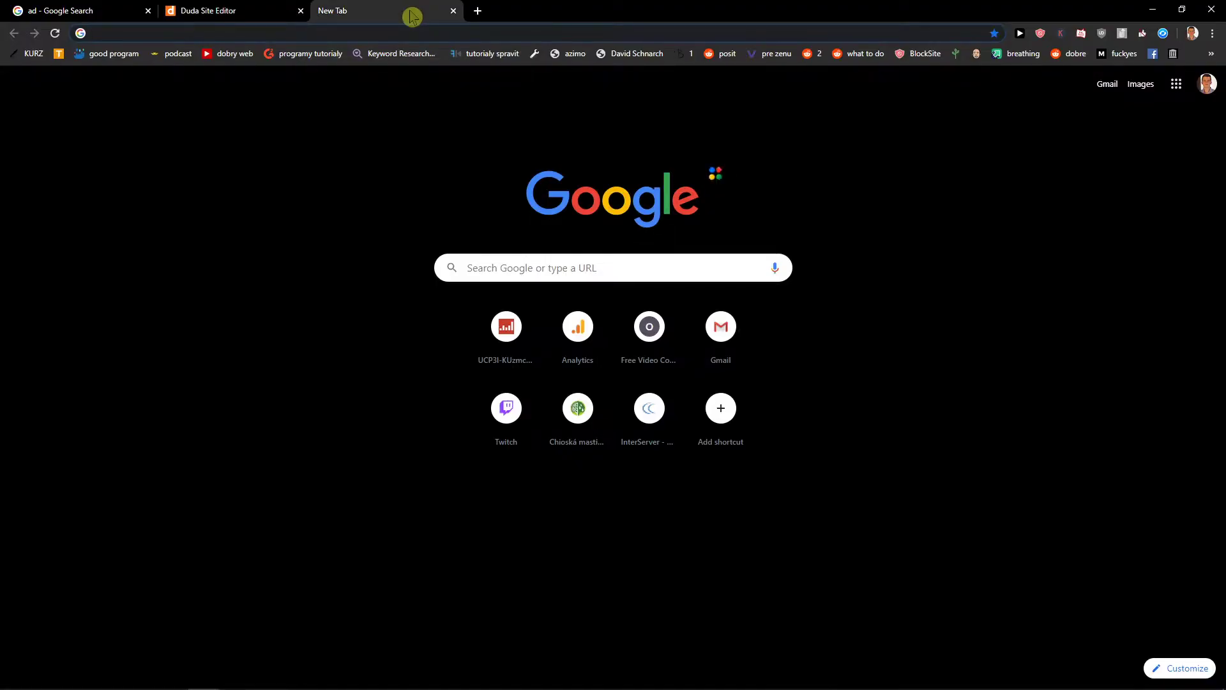
pyautogui.write('analytics.google.com/analytics/web/#/a129387515w188658047p185187022/admin')
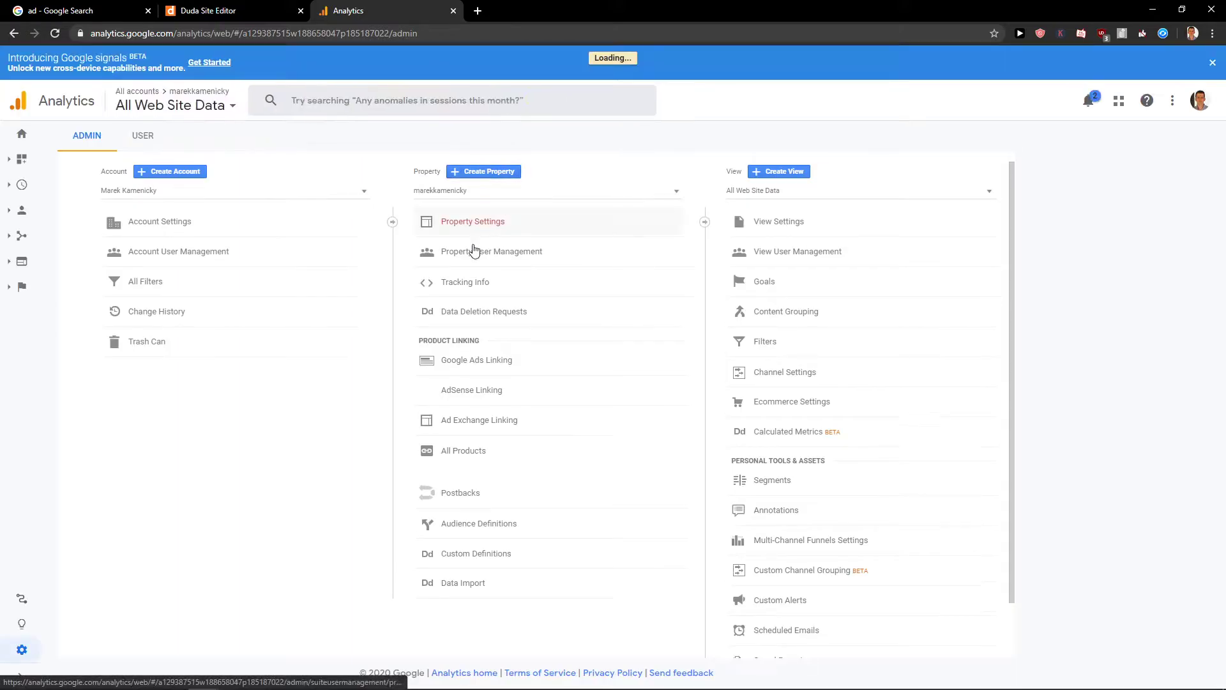
pyautogui.click(451, 283)
pyautogui.click(465, 305)
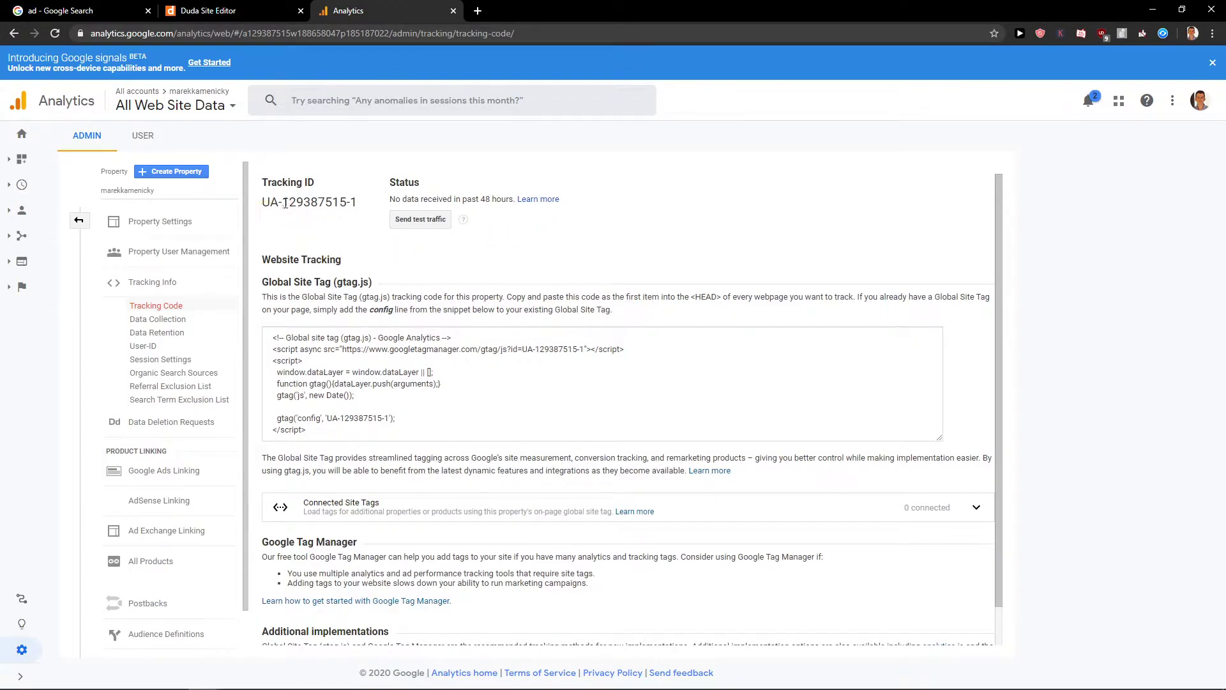
pyautogui.moveTo(354, 203); pyautogui.dragTo(262, 202)
pyautogui.hotkey('ctrl', 'c')
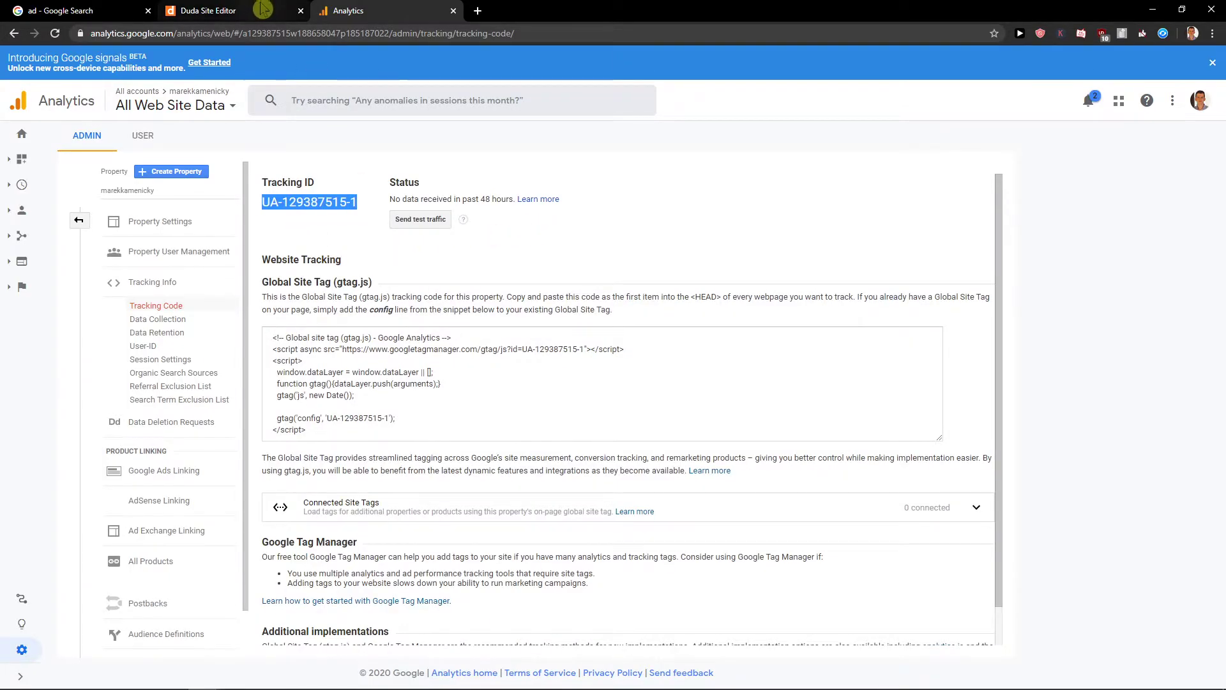
# Back in Duda, open Site Settings and go through URL, SSL and SEO to Google Analytics
pyautogui.click(230, 11)
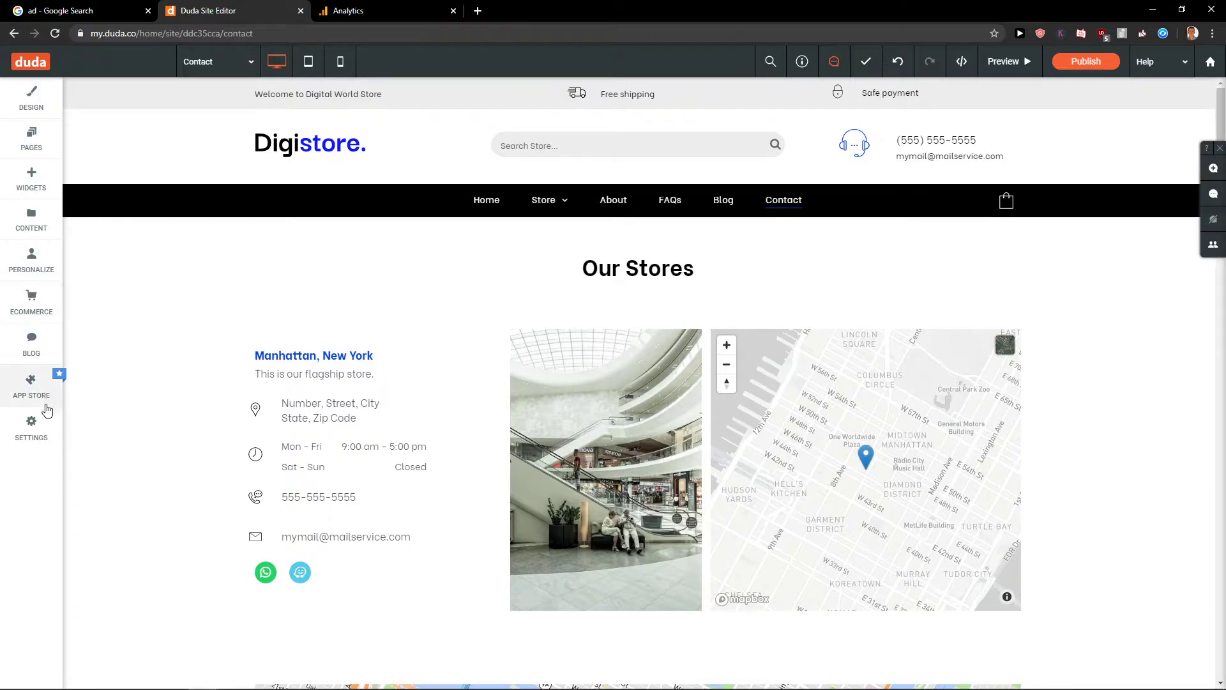
pyautogui.click(31, 427)
pyautogui.click(102, 156)
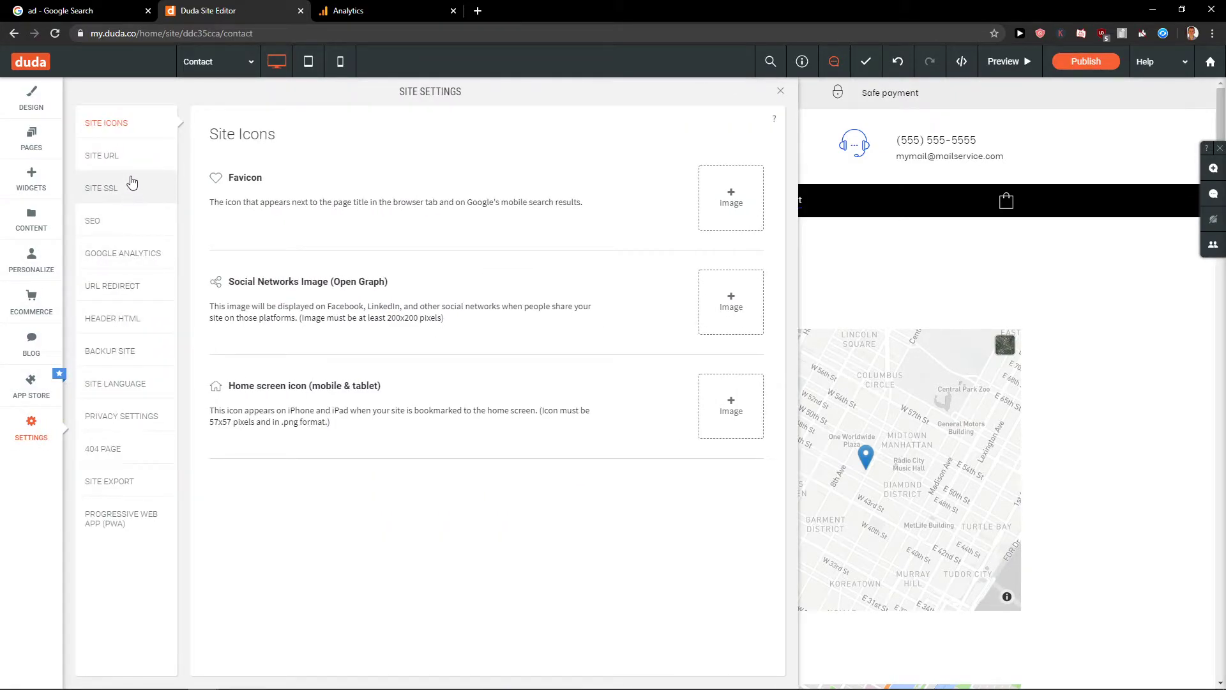
pyautogui.click(101, 188)
pyautogui.click(92, 220)
pyautogui.click(123, 253)
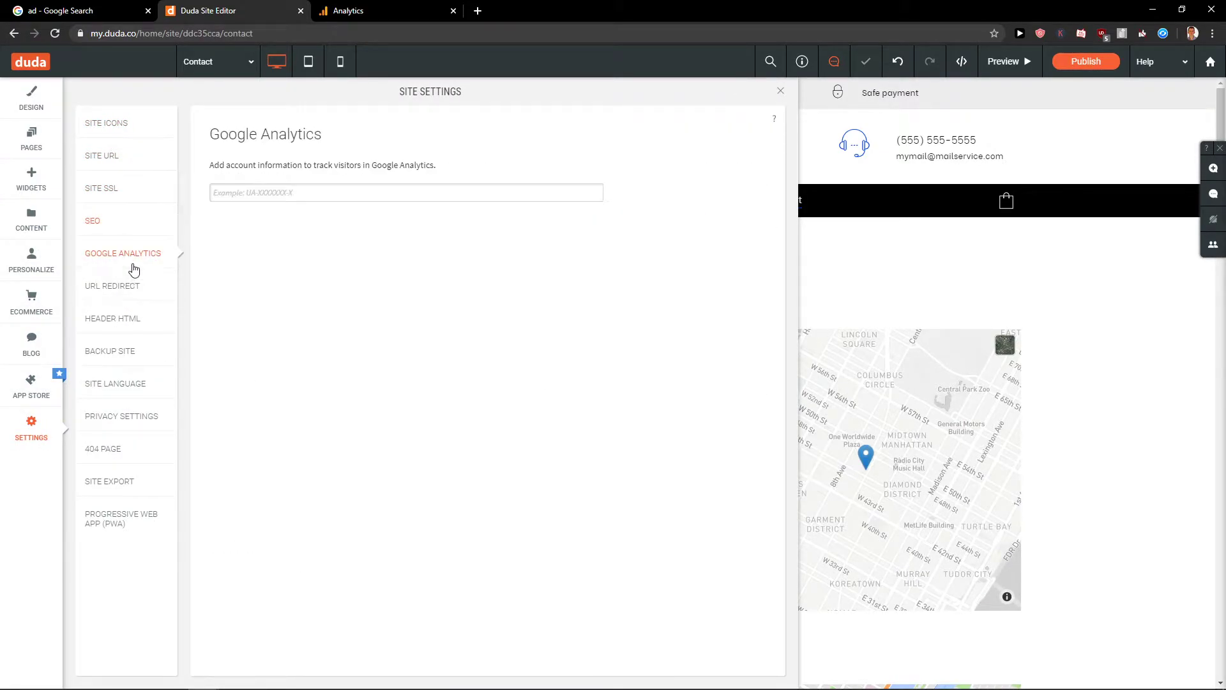
pyautogui.write('UA-129387515-1')
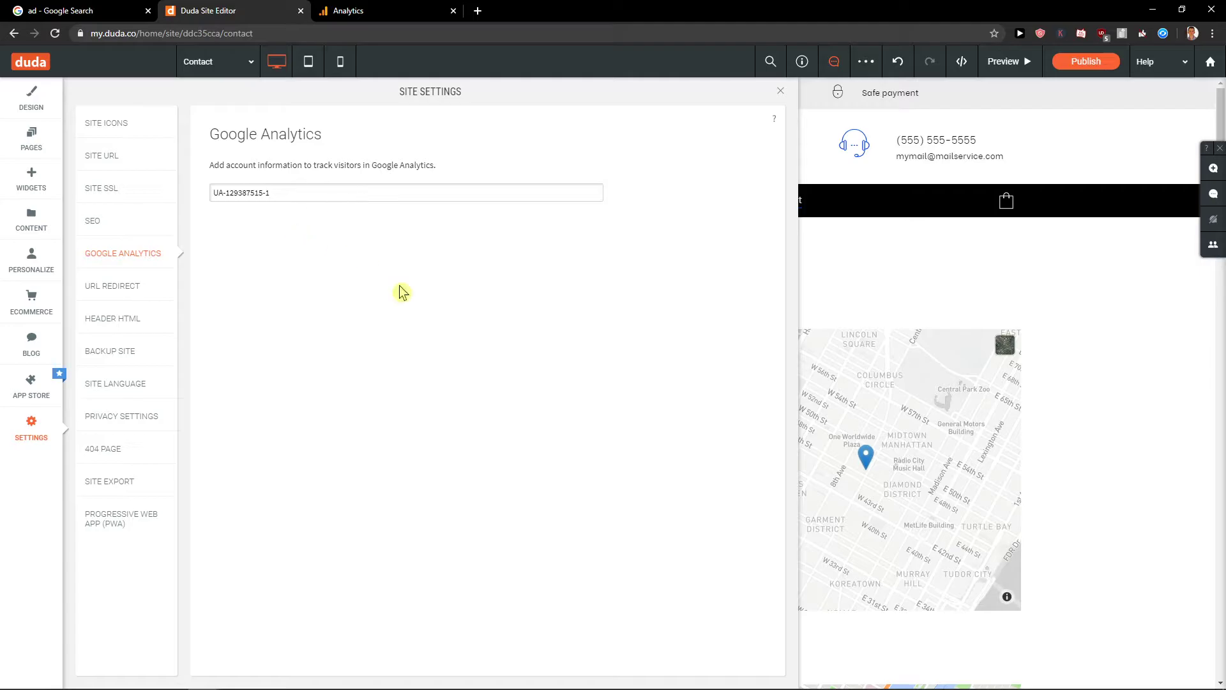
# Browse the URL Redirect, Header HTML, Backup, Language, Privacy, 404, Export and PWA settings
pyautogui.click(113, 285)
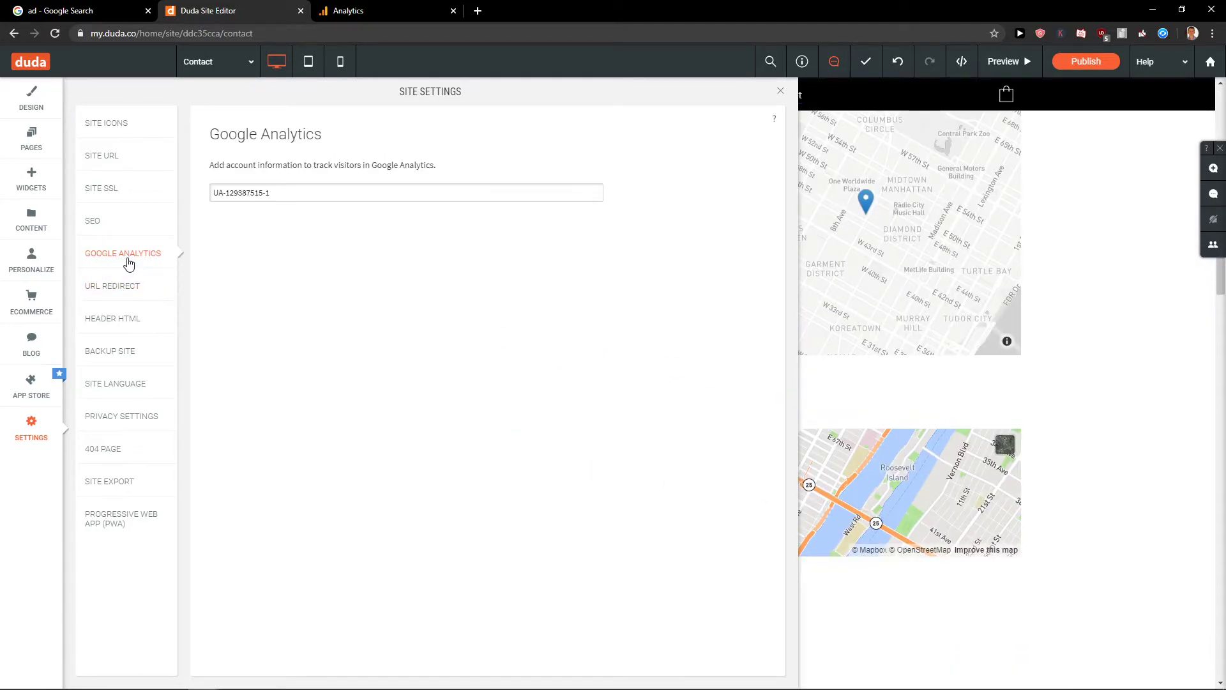
pyautogui.click(112, 286)
pyautogui.click(112, 319)
pyautogui.click(110, 351)
pyautogui.click(116, 383)
pyautogui.click(122, 415)
pyautogui.click(102, 449)
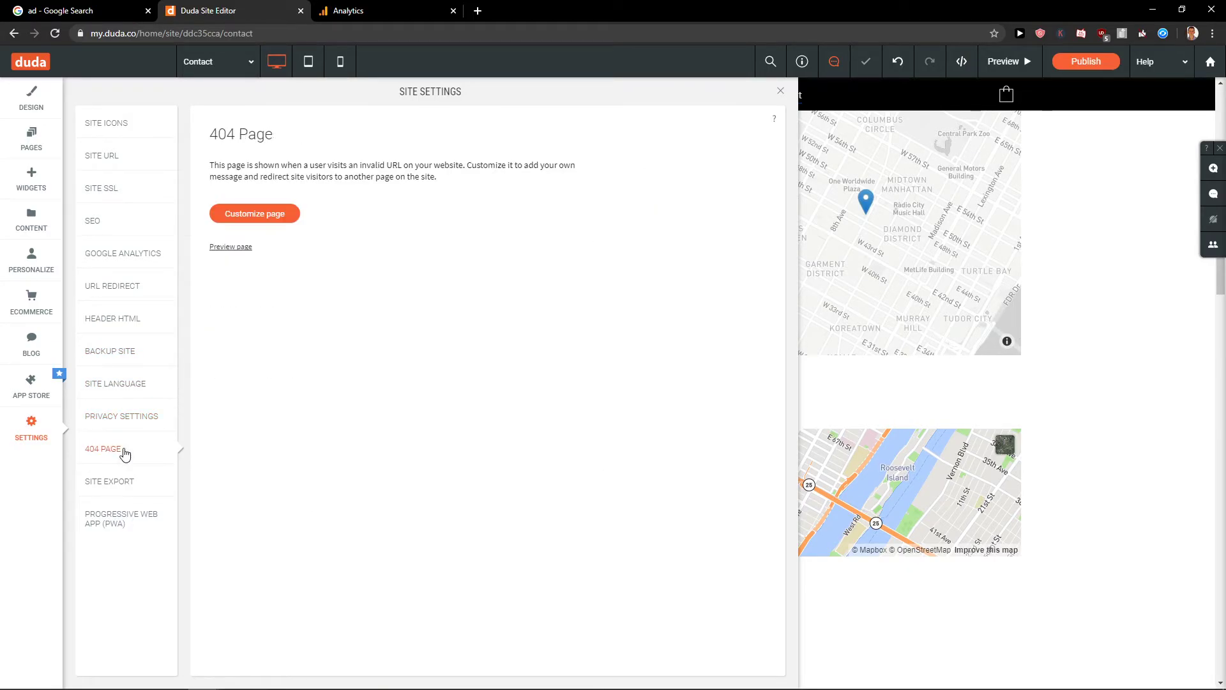
pyautogui.click(110, 481)
pyautogui.click(121, 517)
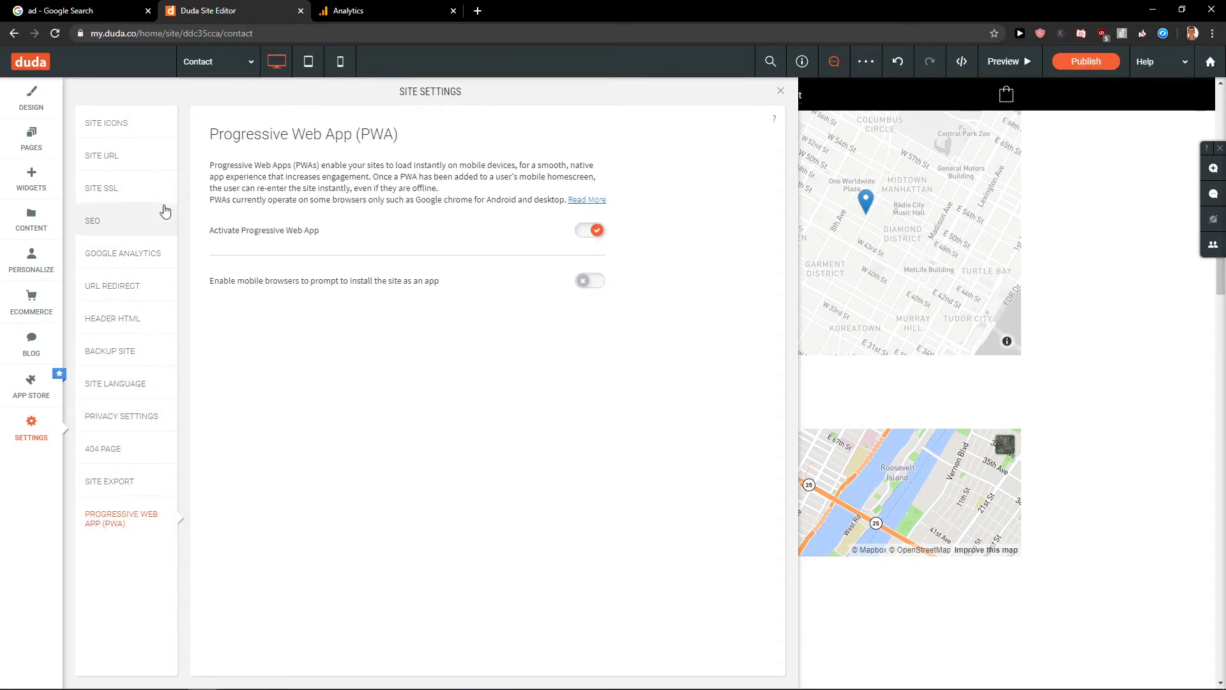
# Revisit the SSL, SEO and Site URL settings, ending on Site Icons
pyautogui.click(101, 189)
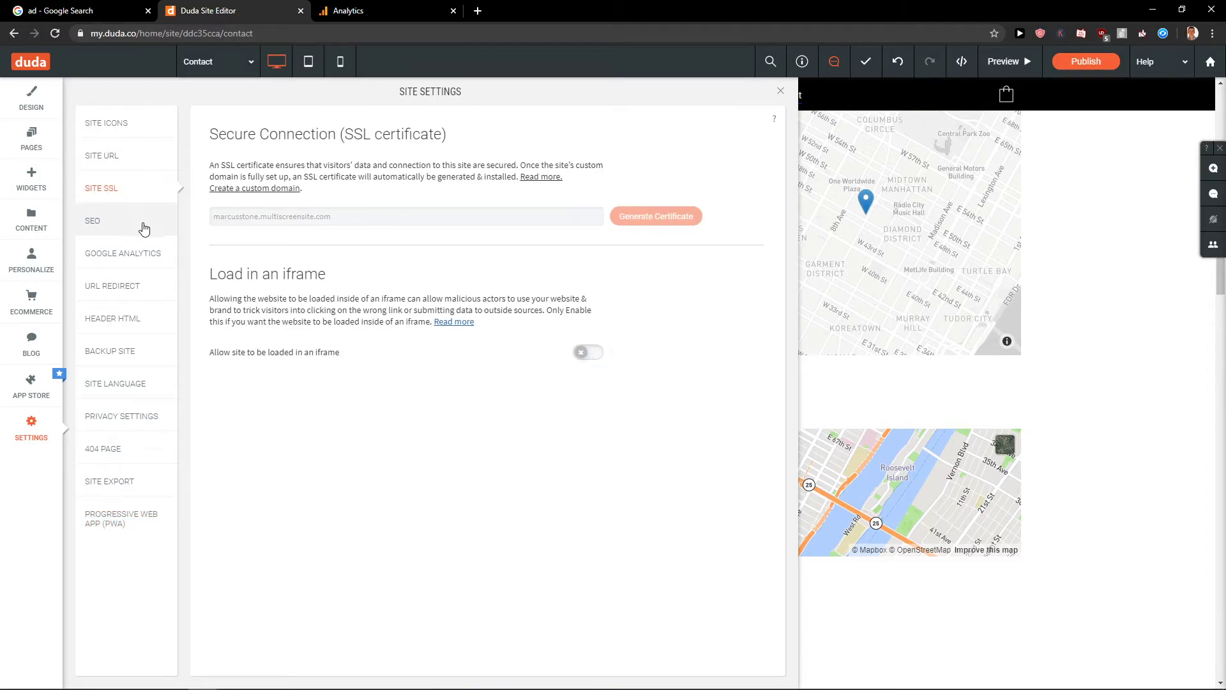
pyautogui.click(92, 221)
pyautogui.scroll(-3, 379, 288)
pyautogui.scroll(-3, 364, 288)
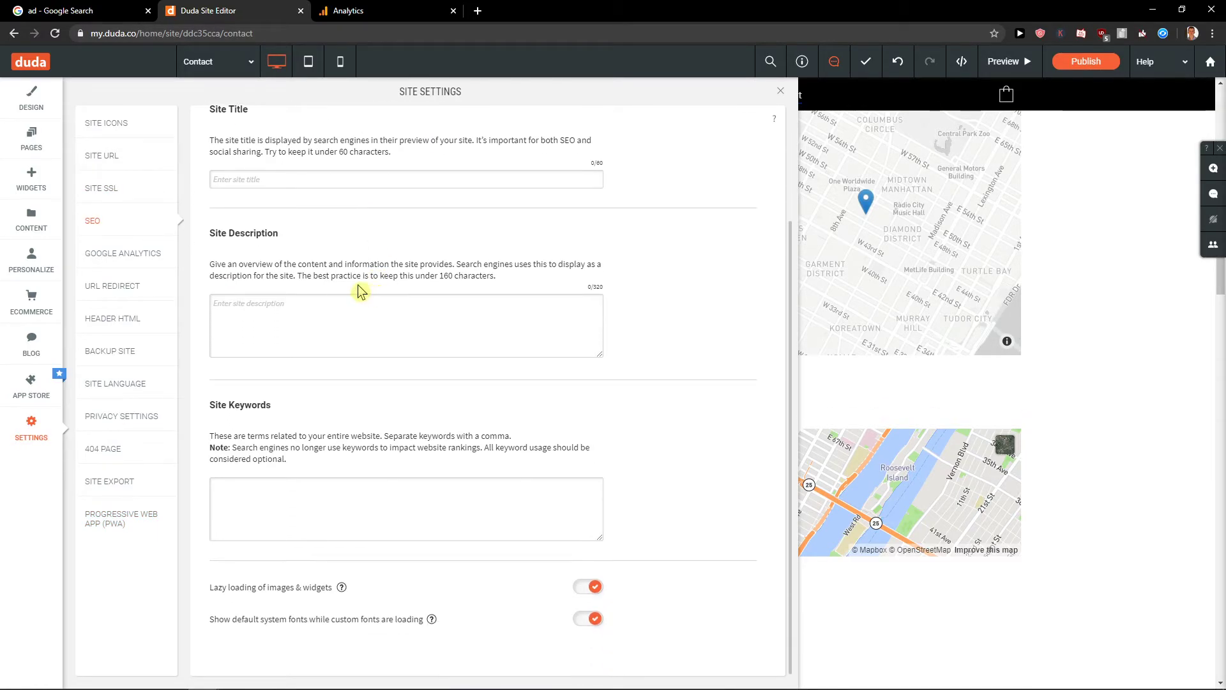
pyautogui.scroll(6, 677, 479)
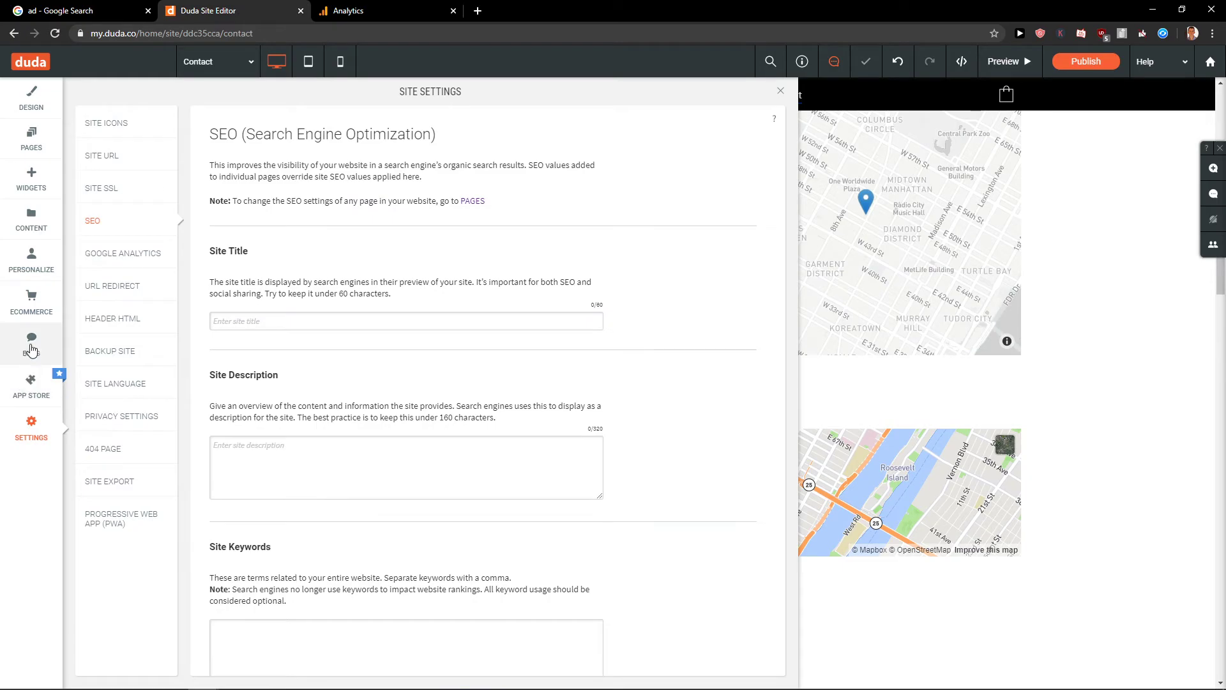
pyautogui.click(102, 156)
pyautogui.click(106, 123)
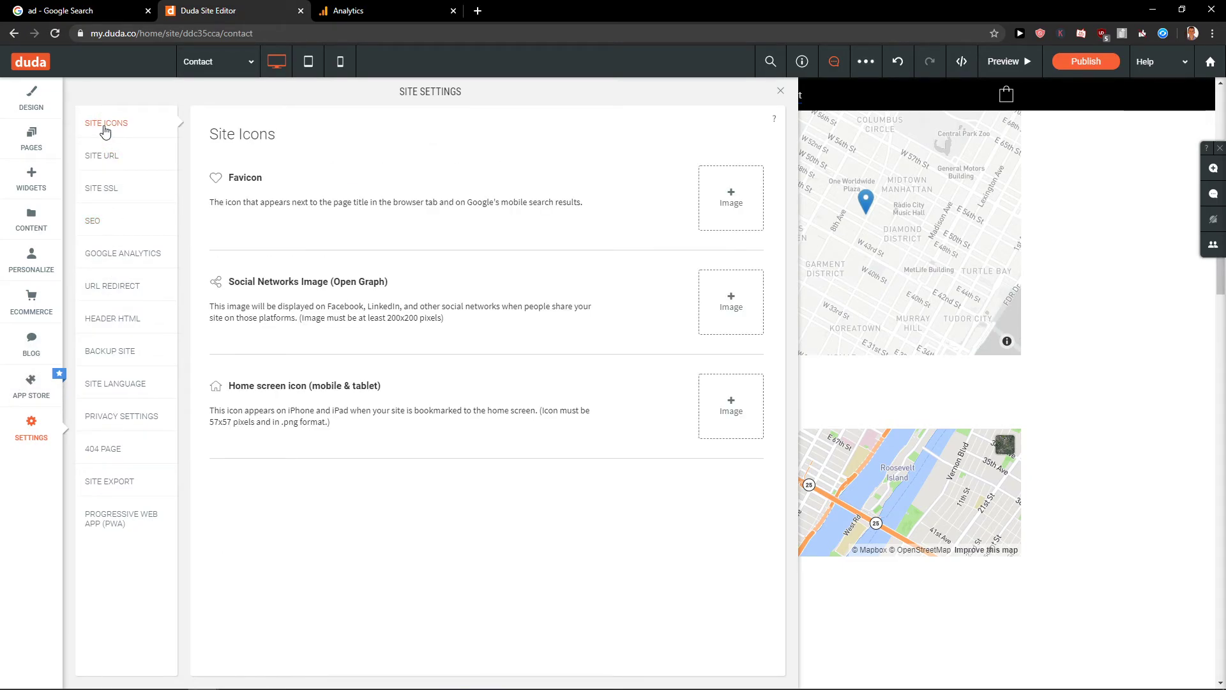